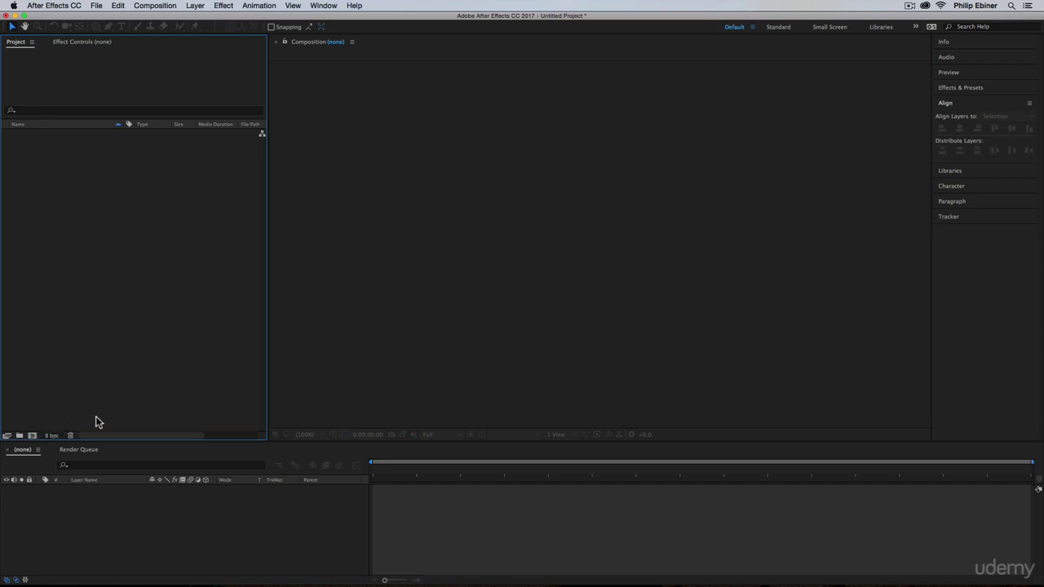
# Create a 1920 x 1080 composition named Animations with a duration of 0:00:05:00
pyautogui.click(31, 437)
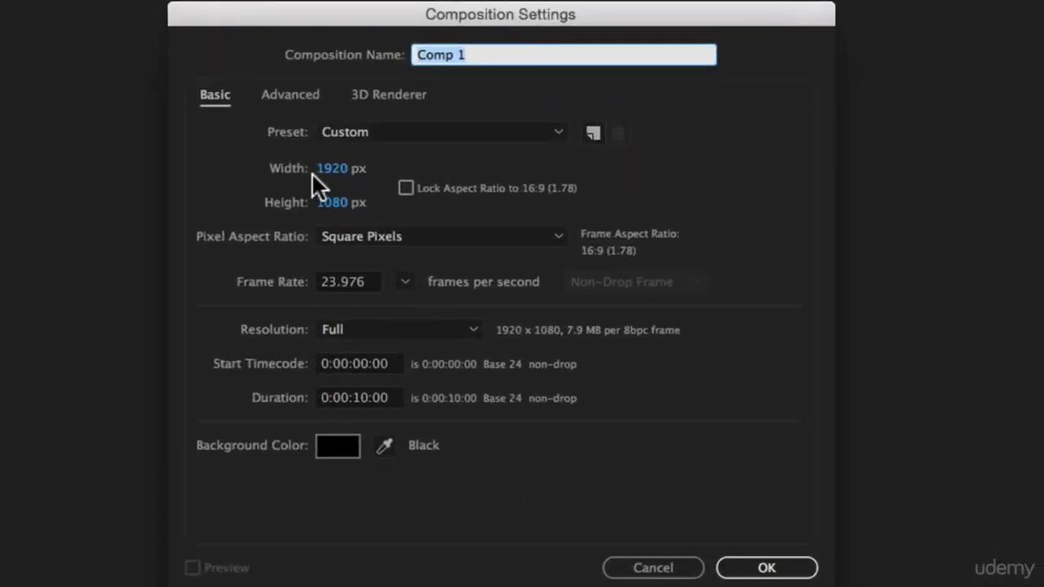
pyautogui.click(356, 398)
pyautogui.press('BackSpace')
pyautogui.press('Right')
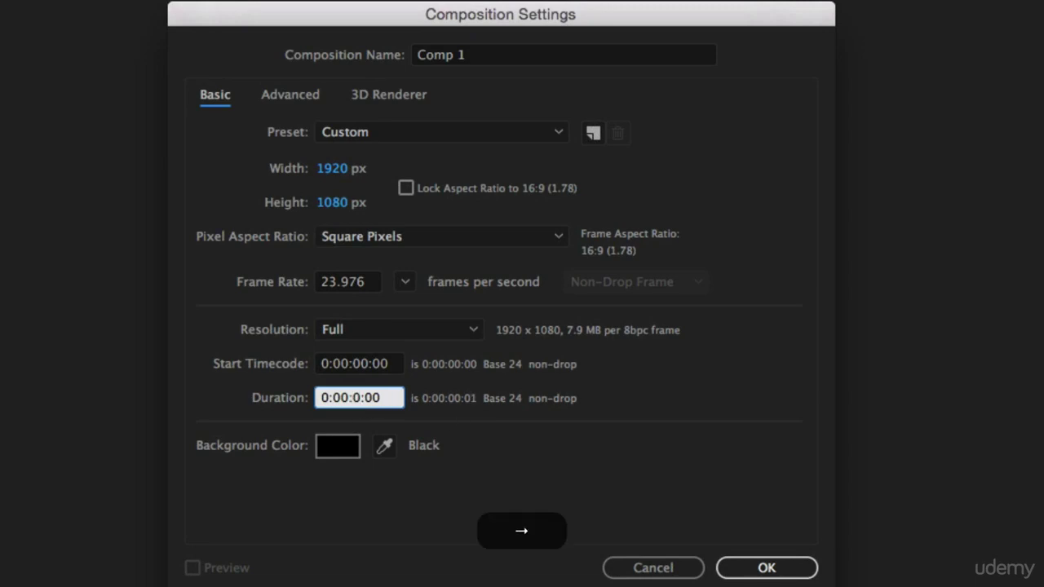
pyautogui.write('5')
pyautogui.moveTo(471, 51); pyautogui.dragTo(396, 28)
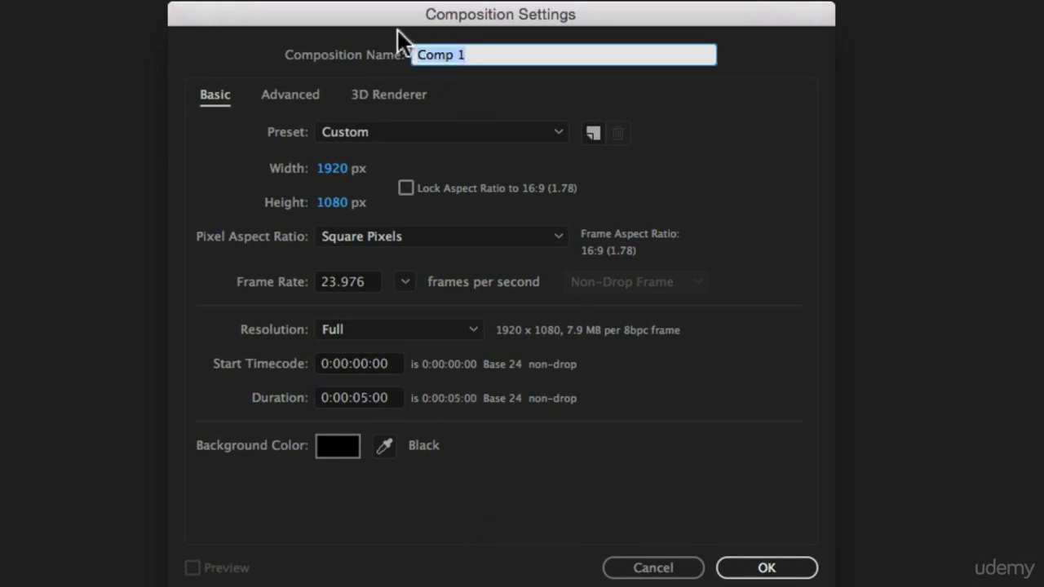
pyautogui.write('Animations')
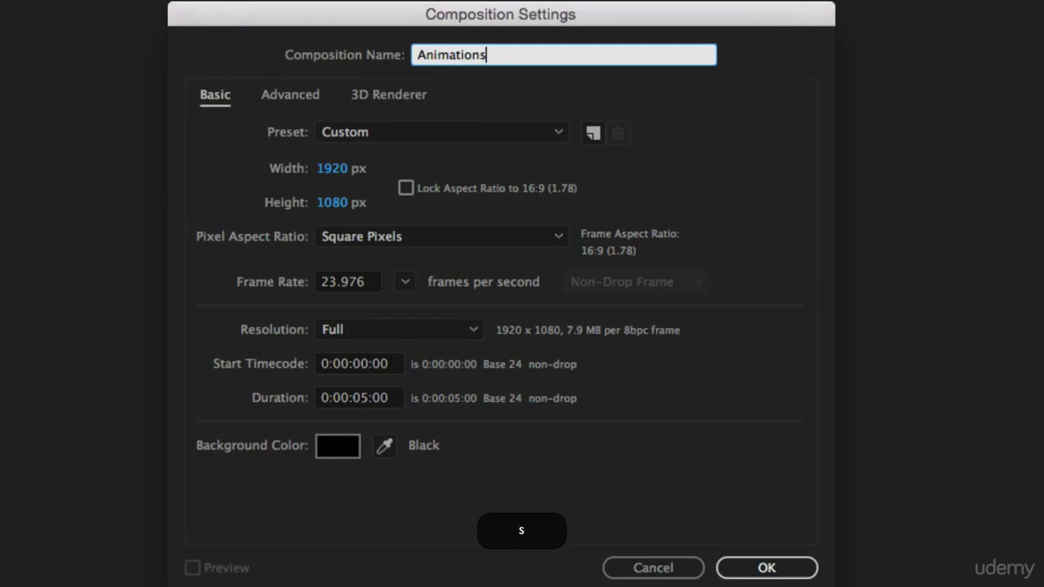
pyautogui.click(770, 571)
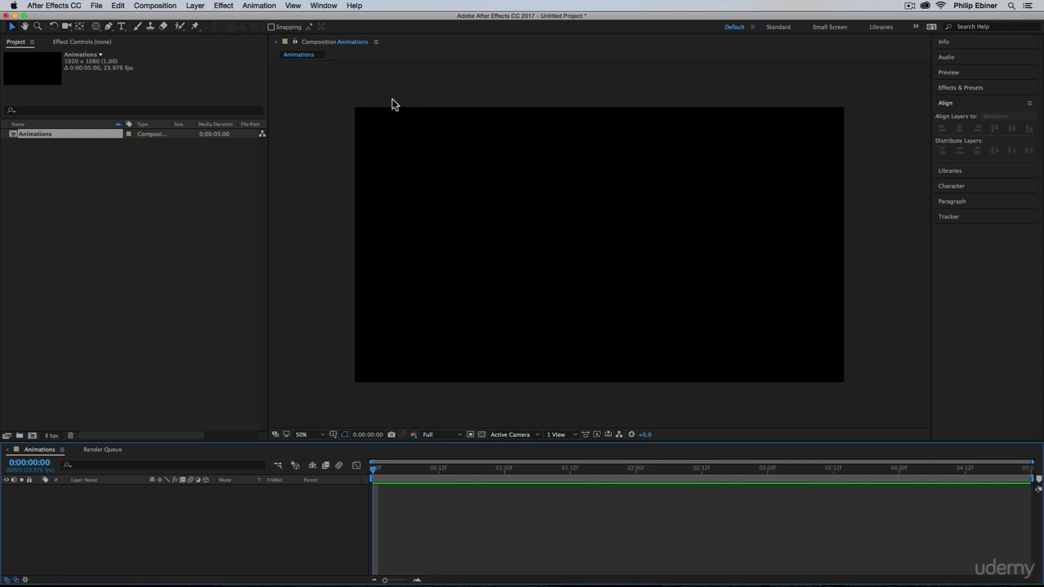
# Draw a white-filled square near the middle of the composition with the Rectangle tool
pyautogui.click(94, 27)
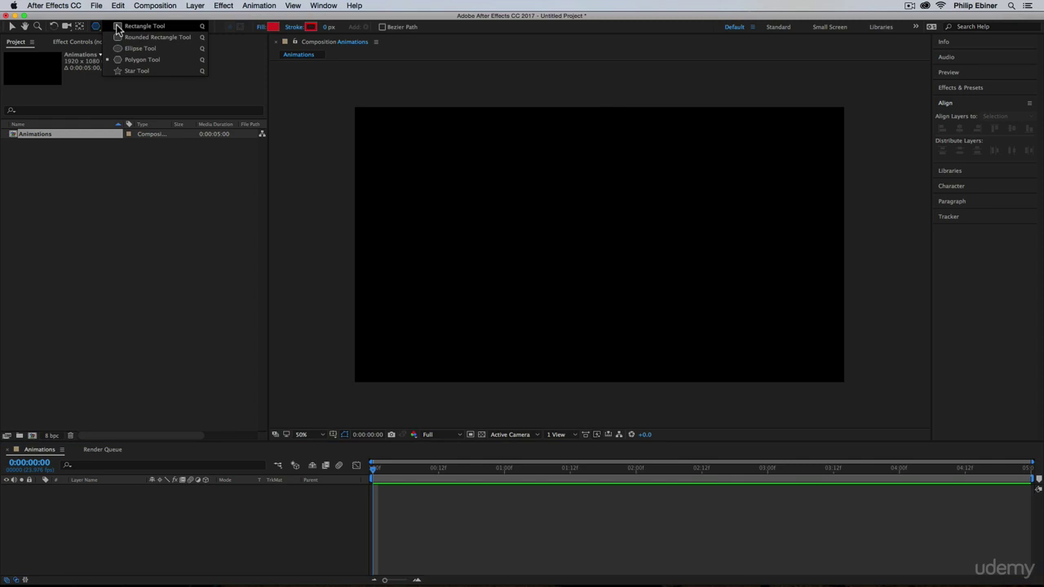
pyautogui.click(130, 26)
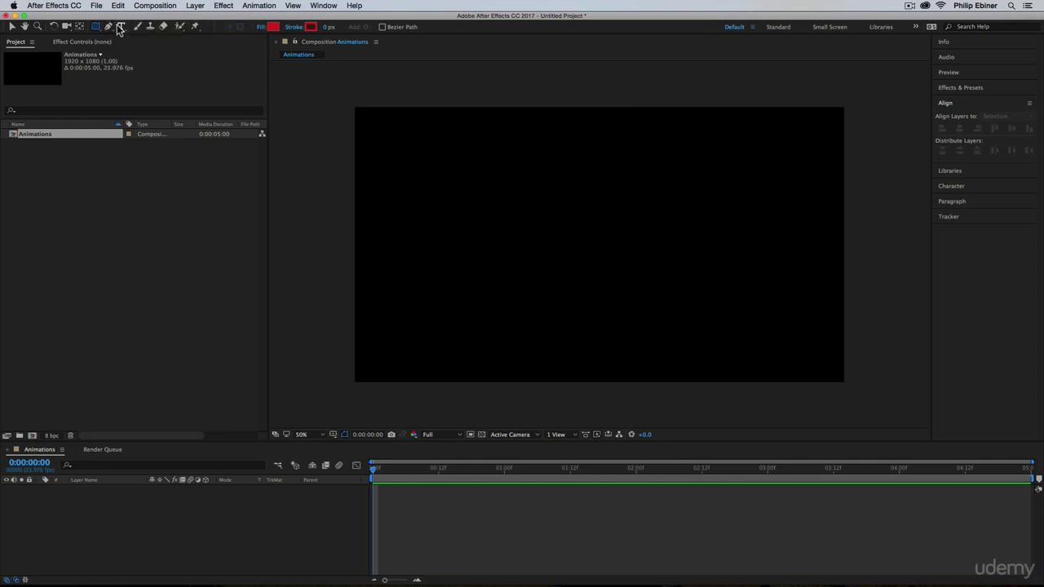
pyautogui.click(273, 28)
pyautogui.moveTo(514, 282)
pyautogui.mouseDown()
pyautogui.moveTo(456, 287)
pyautogui.moveTo(408, 250)
pyautogui.mouseUp()
pyautogui.click(642, 256)
pyautogui.click(519, 181)
pyautogui.moveTo(520, 181); pyautogui.dragTo(652, 310)
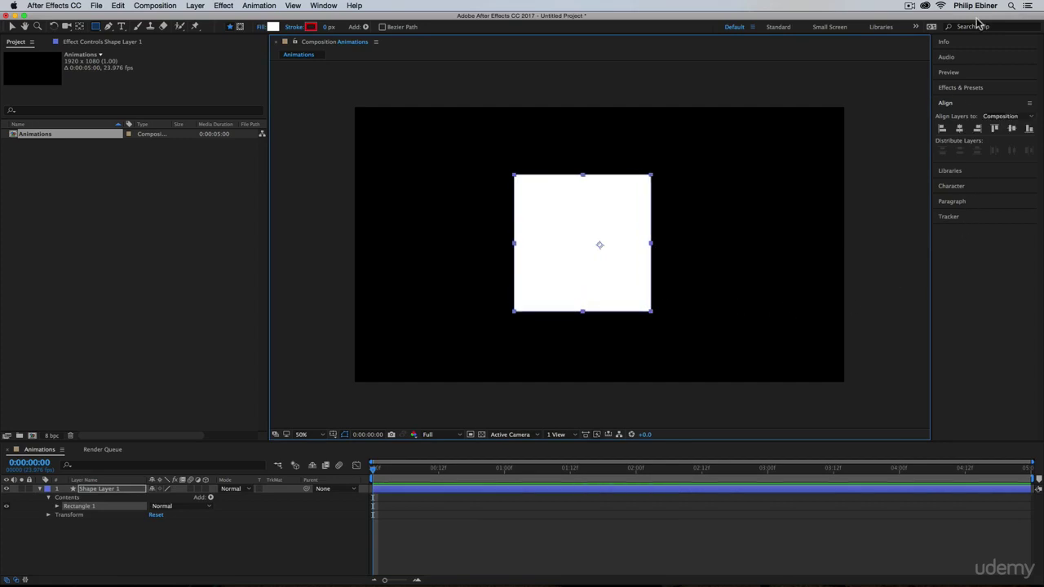
# Centre the square horizontally and vertically in the composition
pyautogui.click(960, 130)
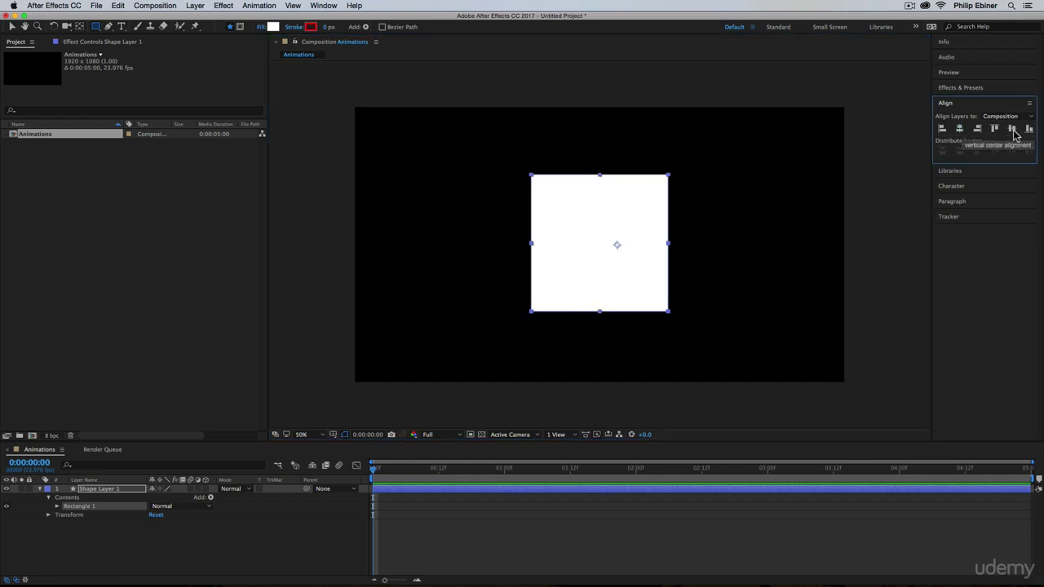
pyautogui.click(1011, 129)
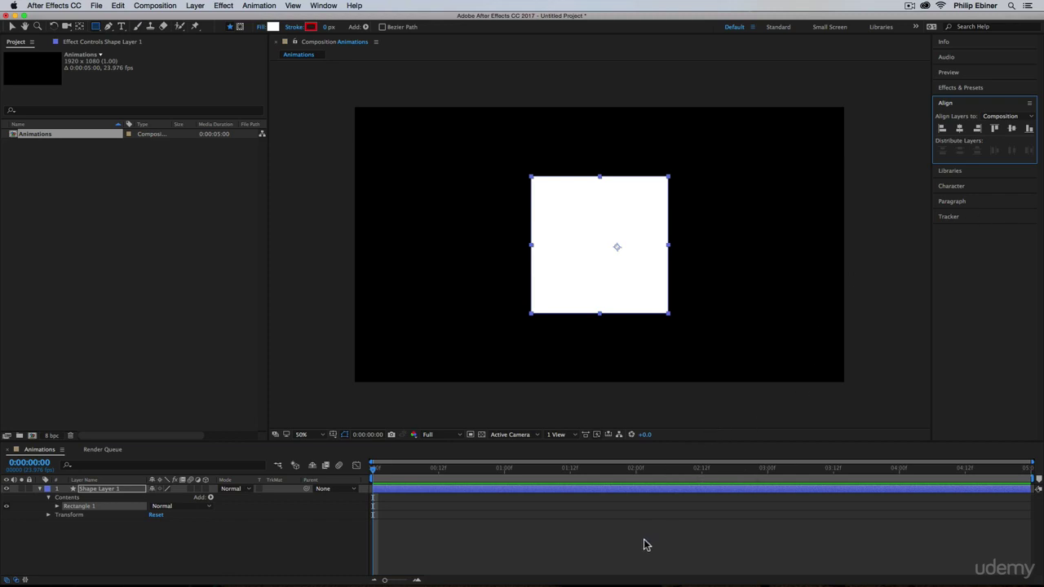
pyautogui.click(583, 523)
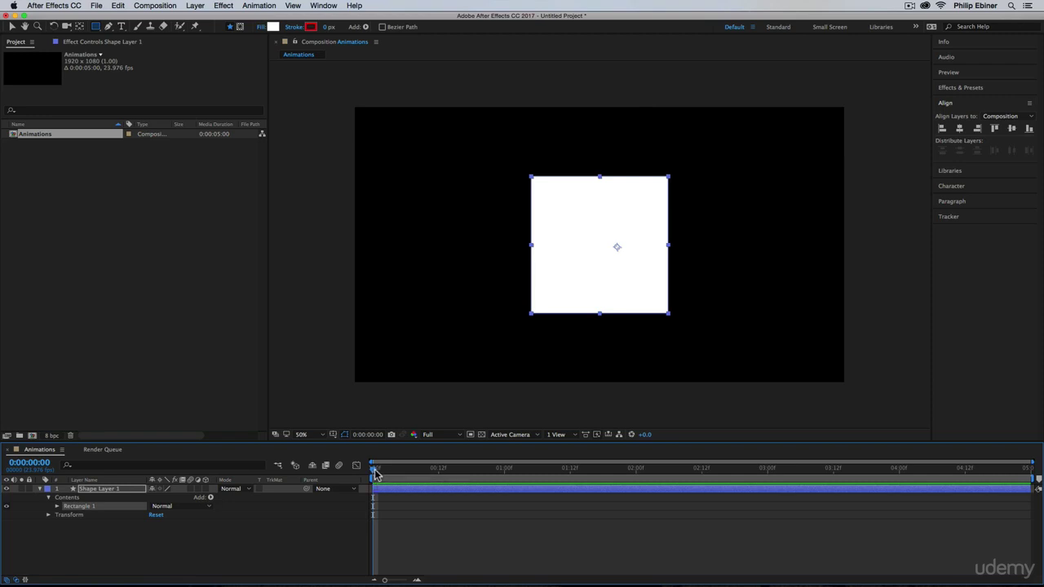
pyautogui.moveTo(375, 475)
pyautogui.mouseDown()
pyautogui.moveTo(505, 475)
pyautogui.moveTo(361, 478)
pyautogui.mouseUp()
pyautogui.moveTo(1032, 462); pyautogui.dragTo(516, 463)
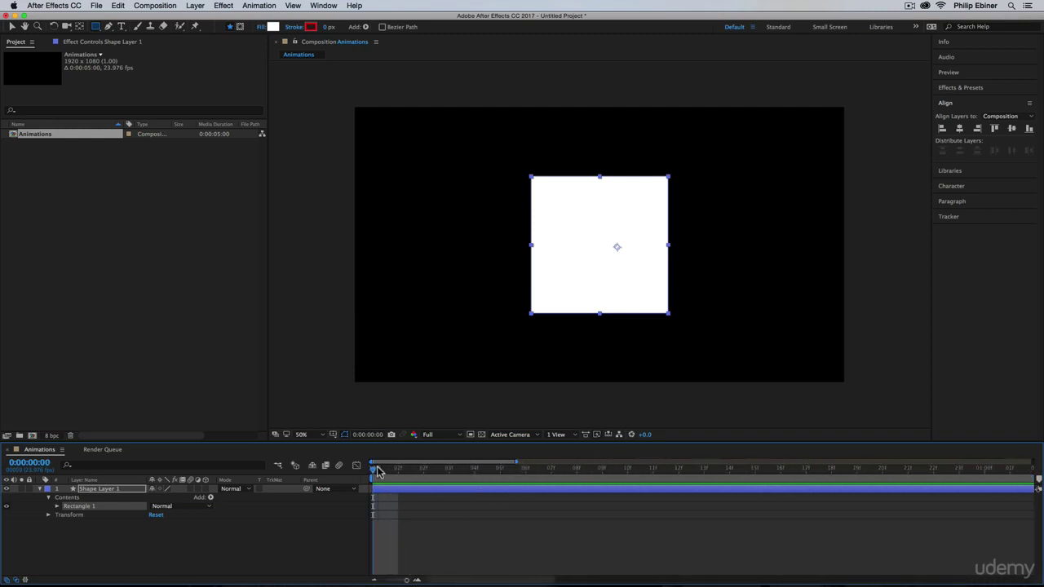
pyautogui.moveTo(377, 472)
pyautogui.mouseDown()
pyautogui.moveTo(494, 478)
pyautogui.moveTo(359, 470)
pyautogui.mouseUp()
pyautogui.moveTo(516, 462); pyautogui.dragTo(1034, 462)
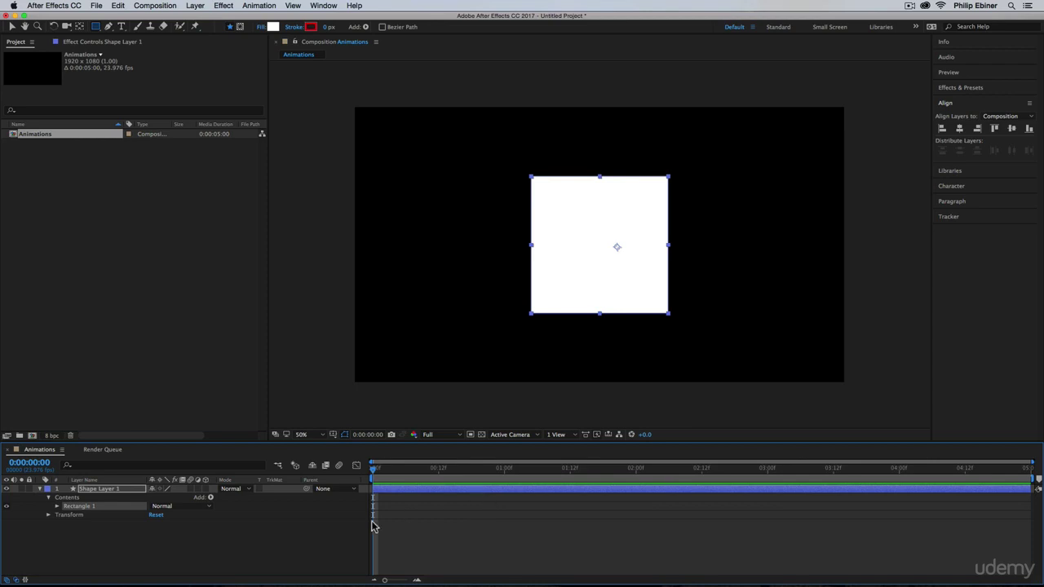
# Reveal only the Opacity property of Shape Layer 1 and move the current time to 0:00:01:00
pyautogui.click(97, 489)
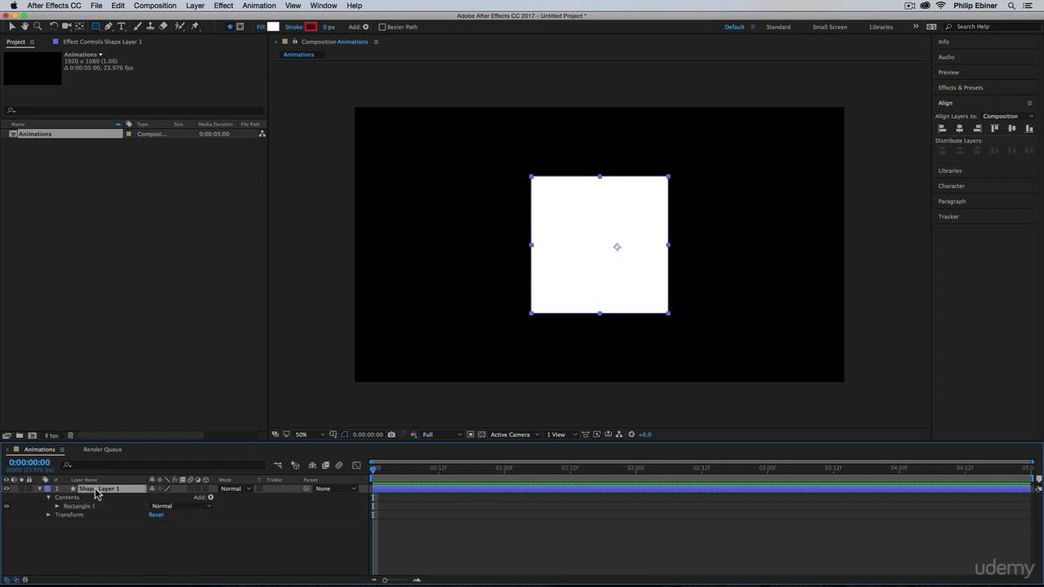
pyautogui.press('t')
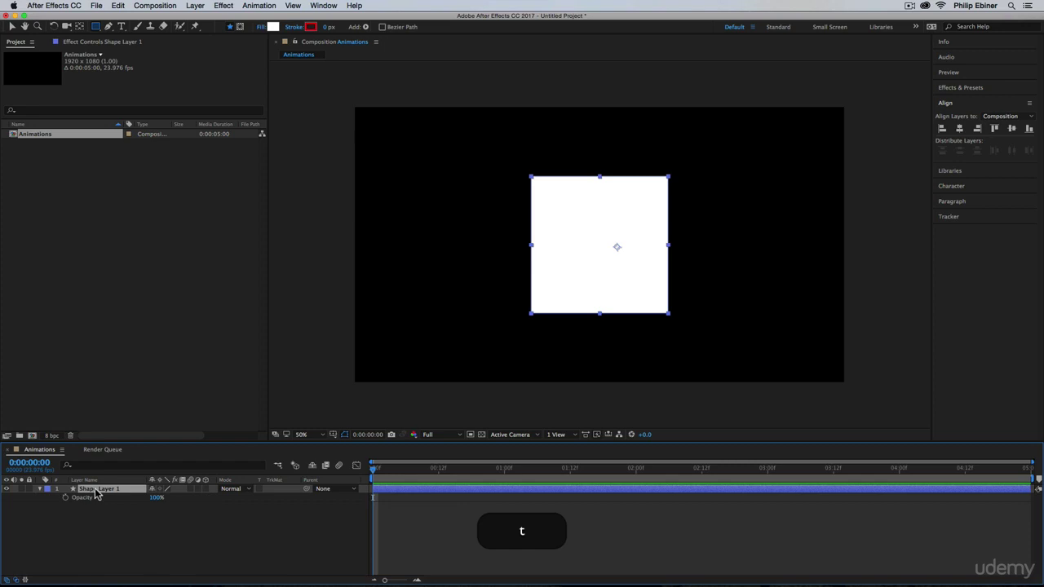
pyautogui.click(40, 489)
pyautogui.click(40, 489)
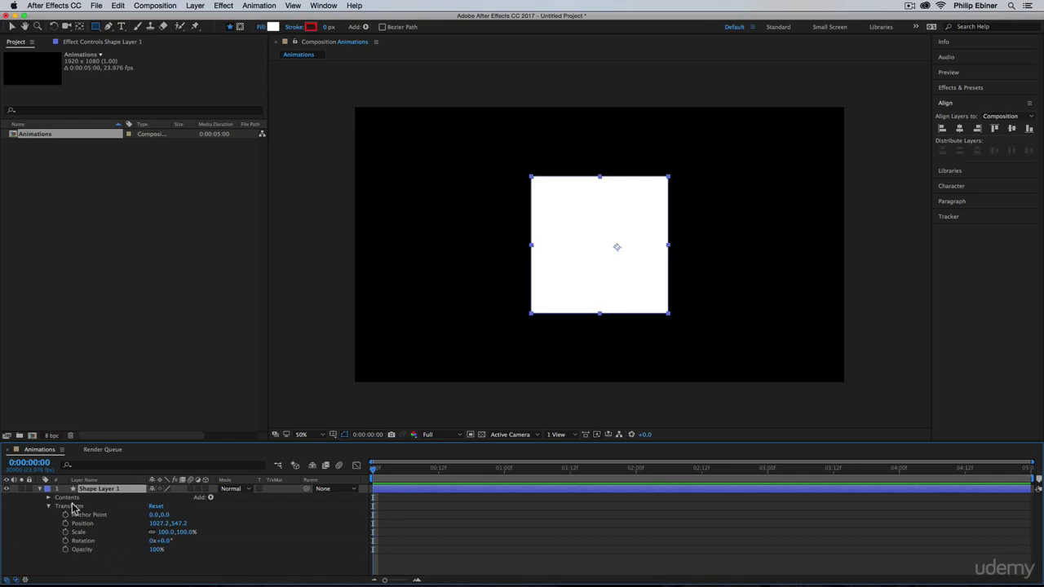
pyautogui.press('t')
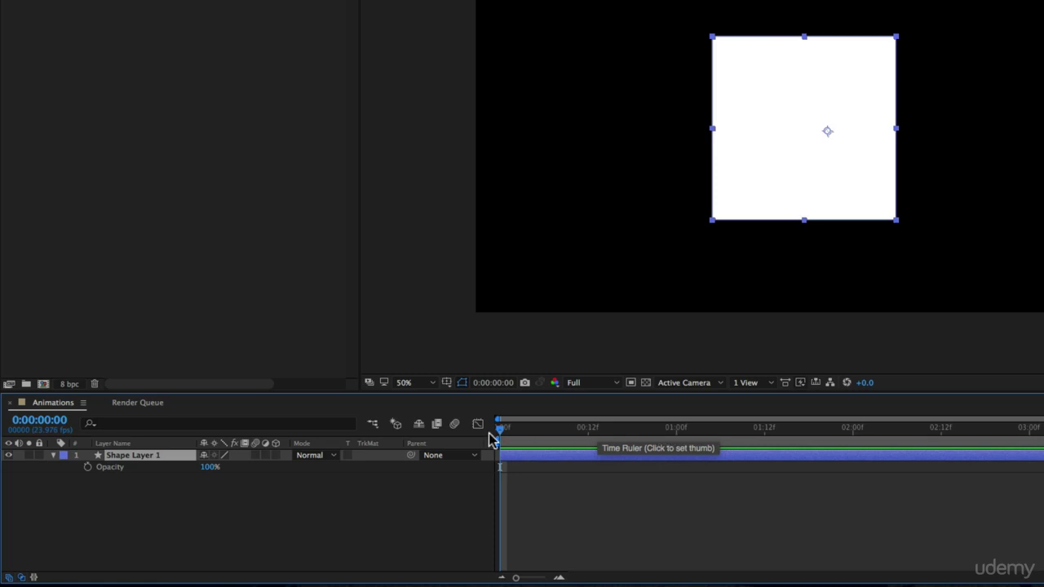
pyautogui.moveTo(671, 432); pyautogui.dragTo(676, 433)
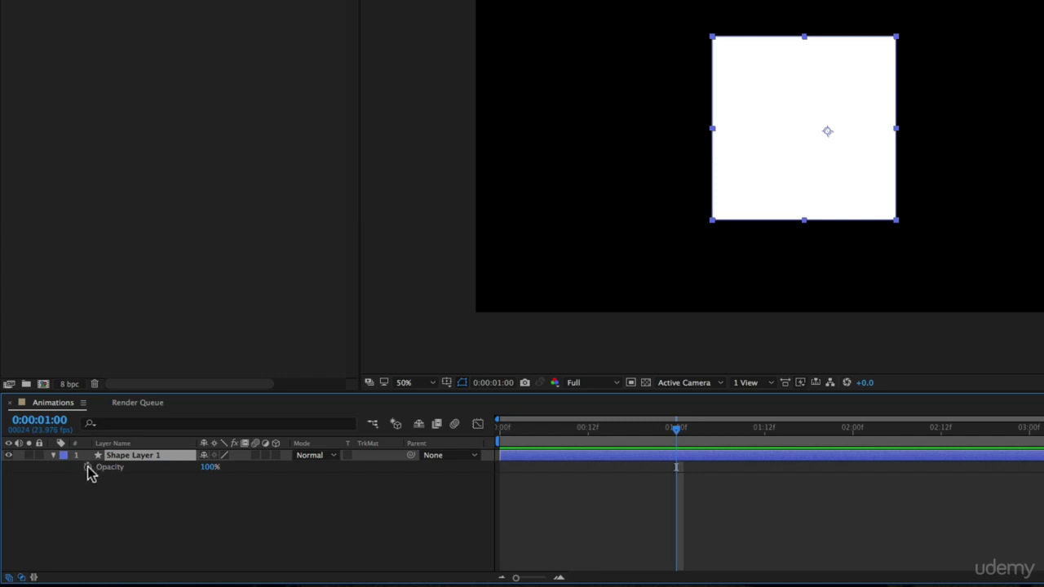
# Examine the shape layer's transform properties and the stroke settings inside its rectangle contents
pyautogui.click(53, 456)
pyautogui.click(53, 456)
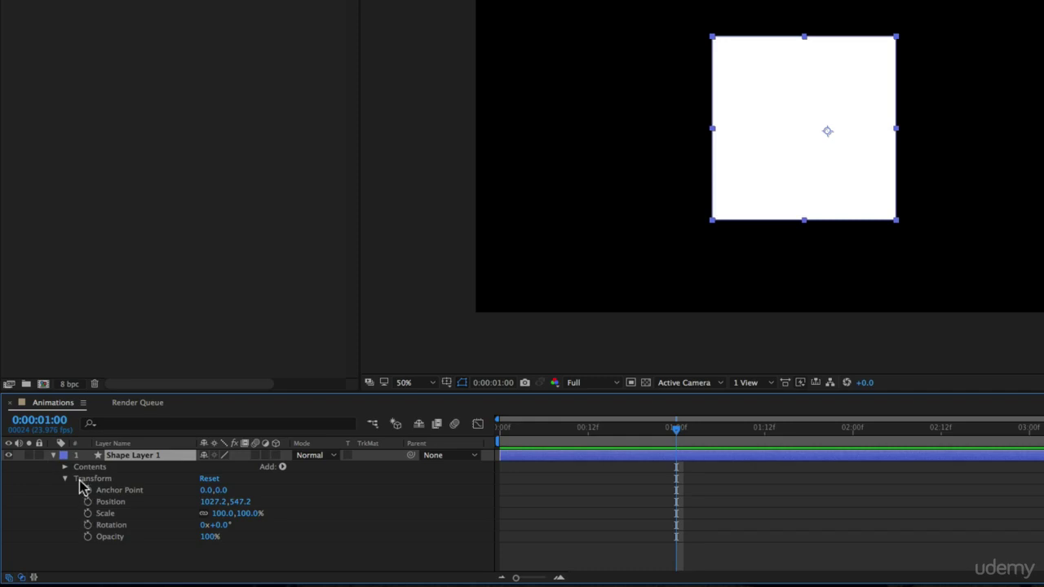
pyautogui.click(65, 466)
pyautogui.click(77, 478)
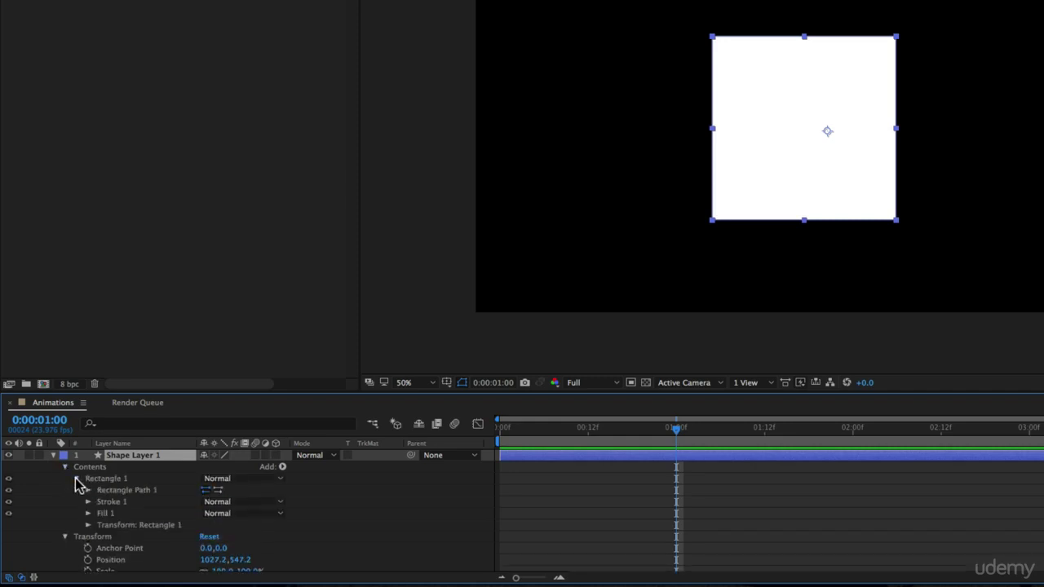
pyautogui.click(88, 502)
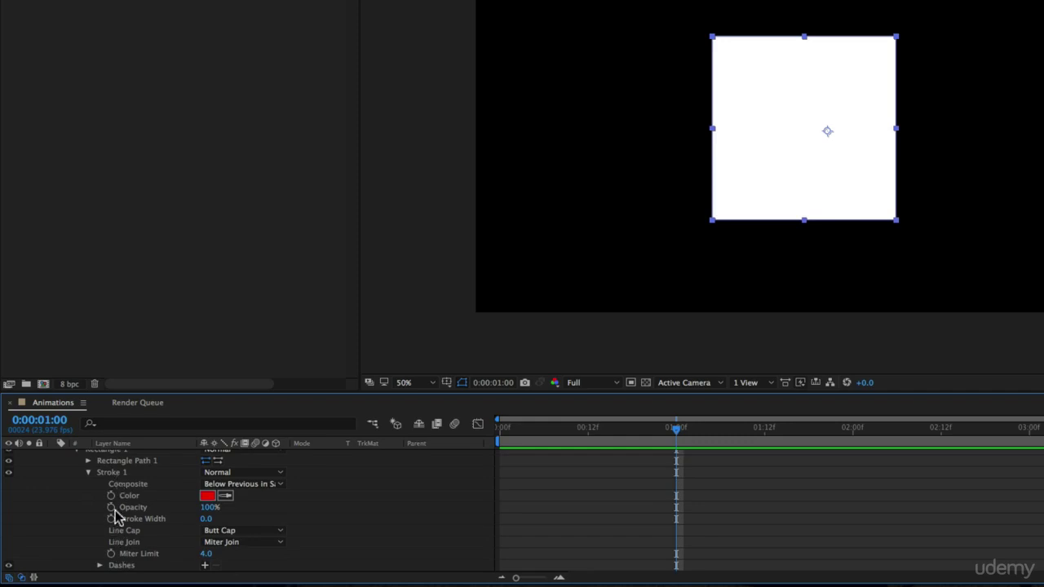
pyautogui.scroll(2, 86, 482)
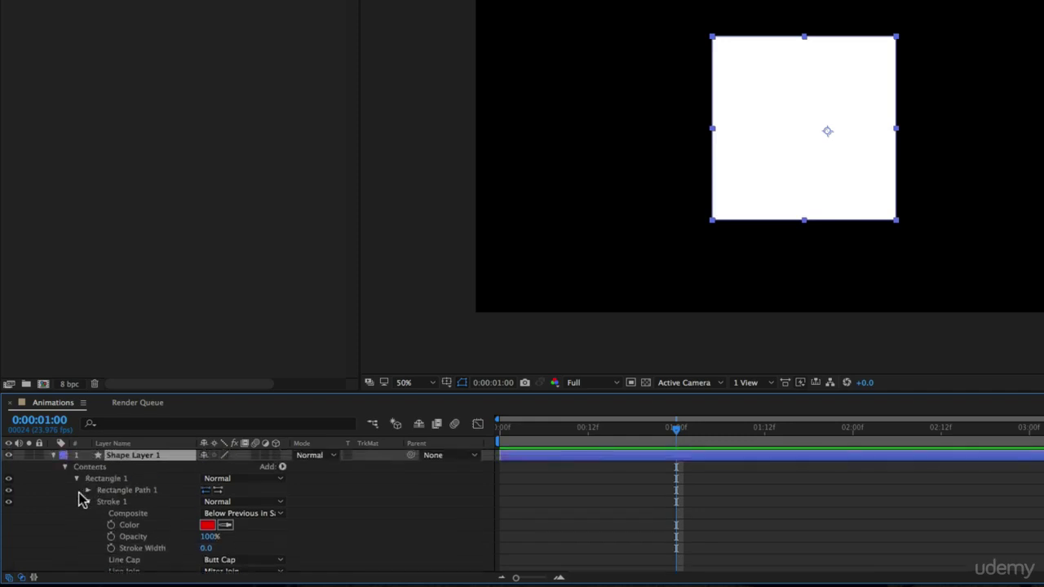
pyautogui.click(78, 480)
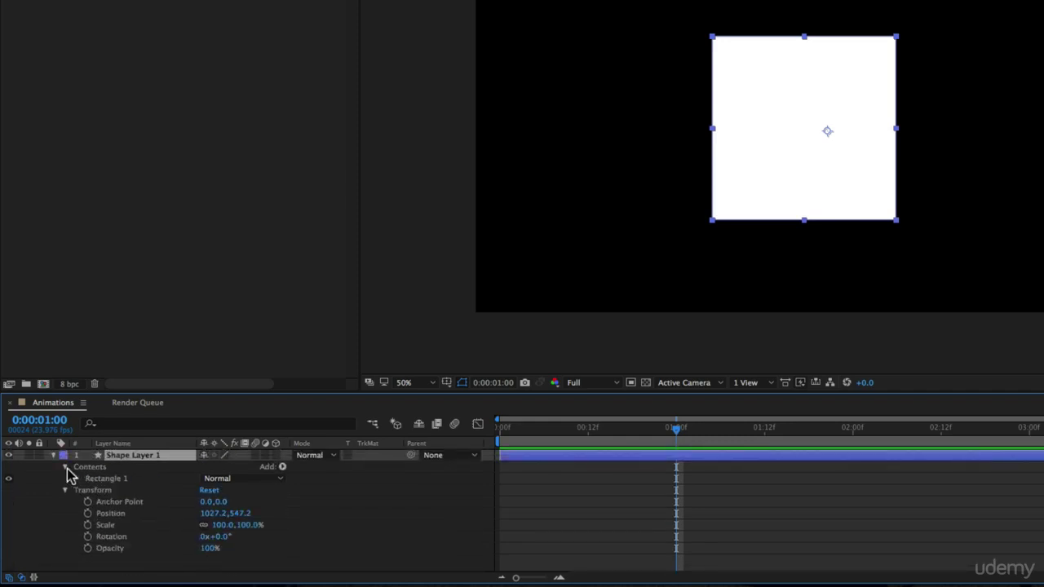
pyautogui.click(65, 467)
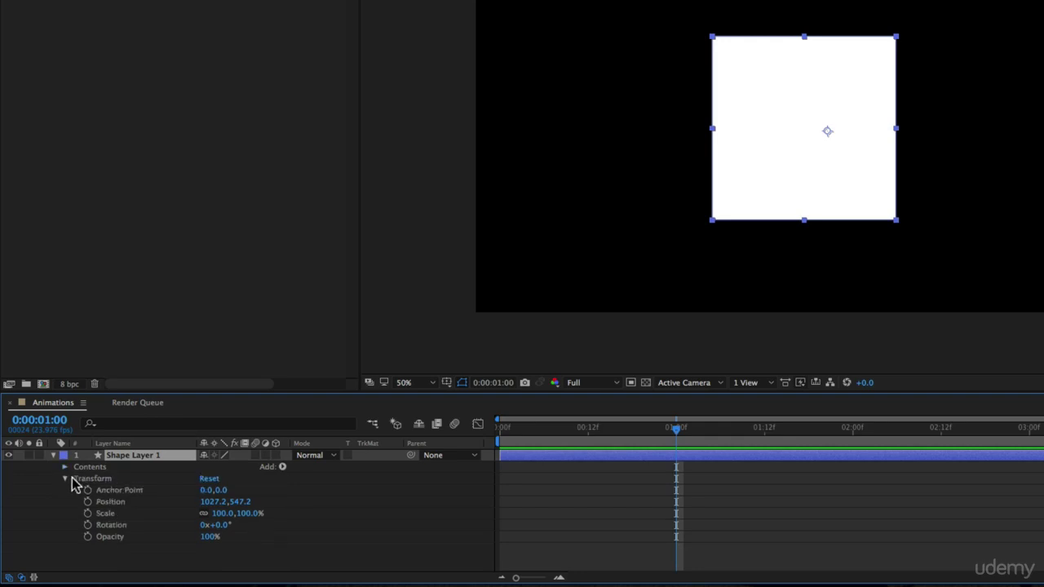
# Isolate the shape layer's Opacity again and add a 100% opacity keyframe at 0:00:01:00
pyautogui.press('t')
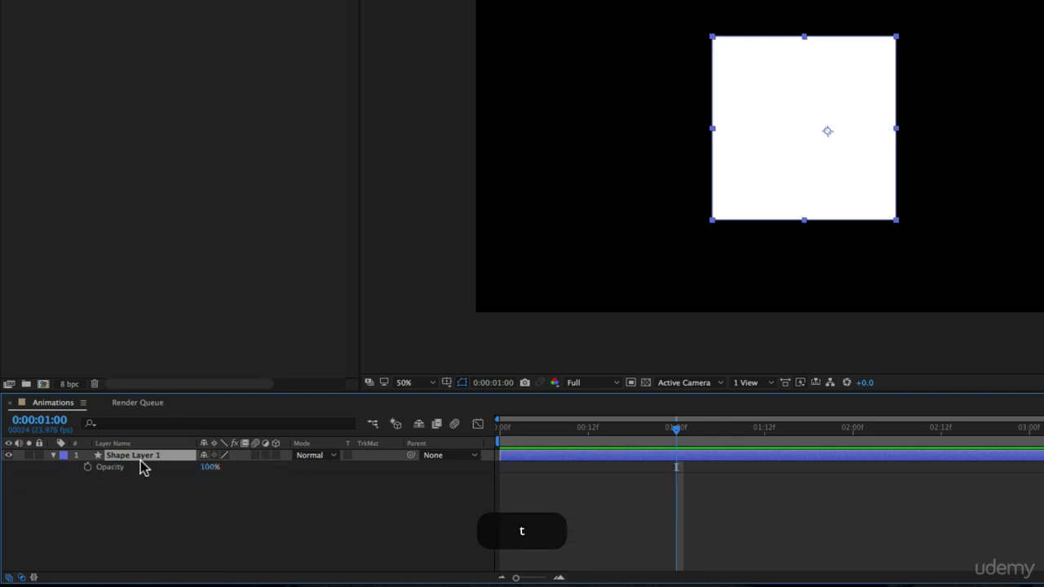
pyautogui.click(88, 468)
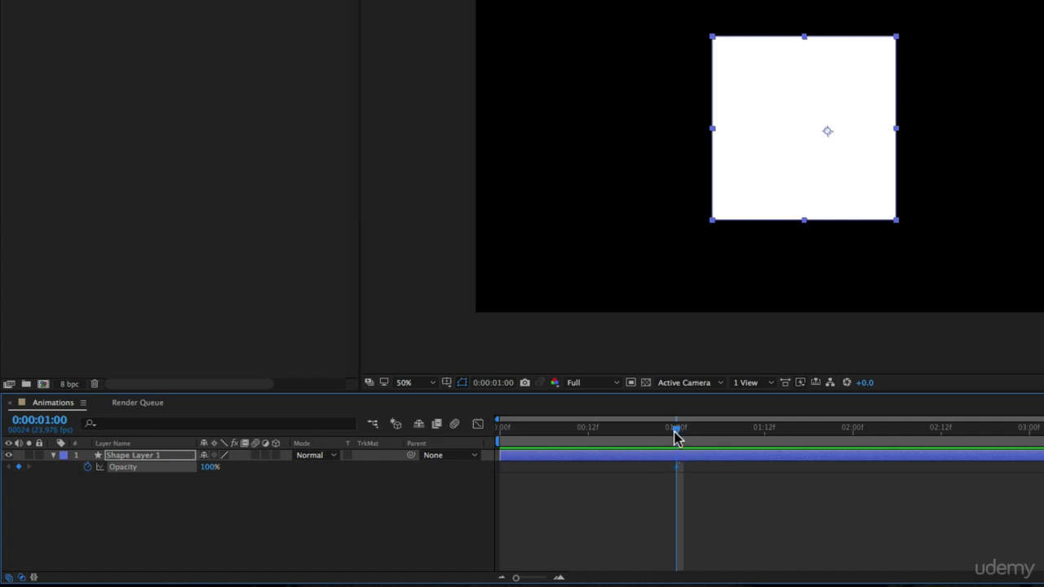
pyautogui.moveTo(678, 429); pyautogui.dragTo(749, 430)
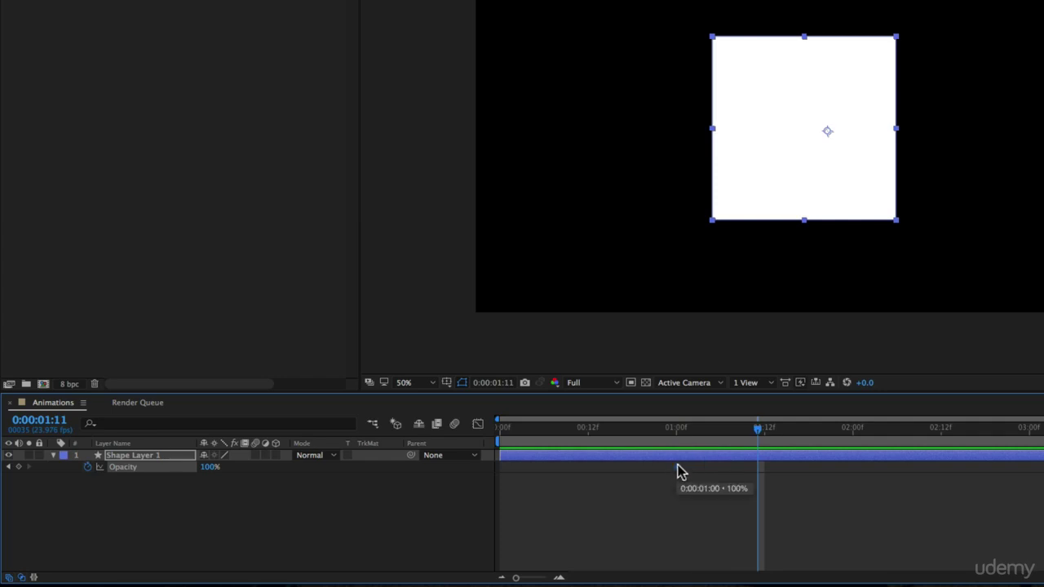
pyautogui.click(676, 430)
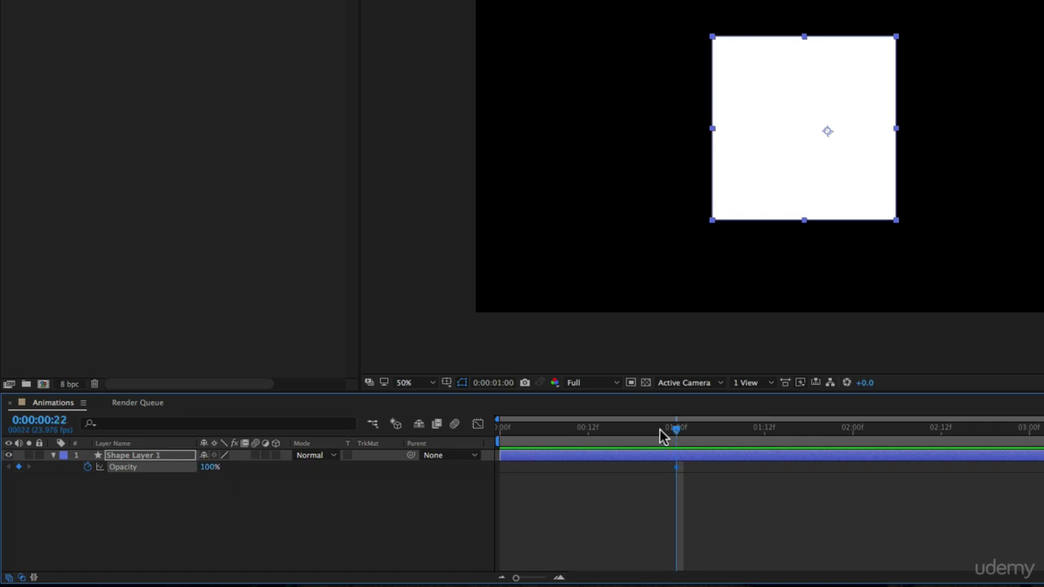
# Set the square's opacity to 0% at 0:00:00:00 and scrub through the fade-in
pyautogui.moveTo(660, 430); pyautogui.dragTo(493, 442)
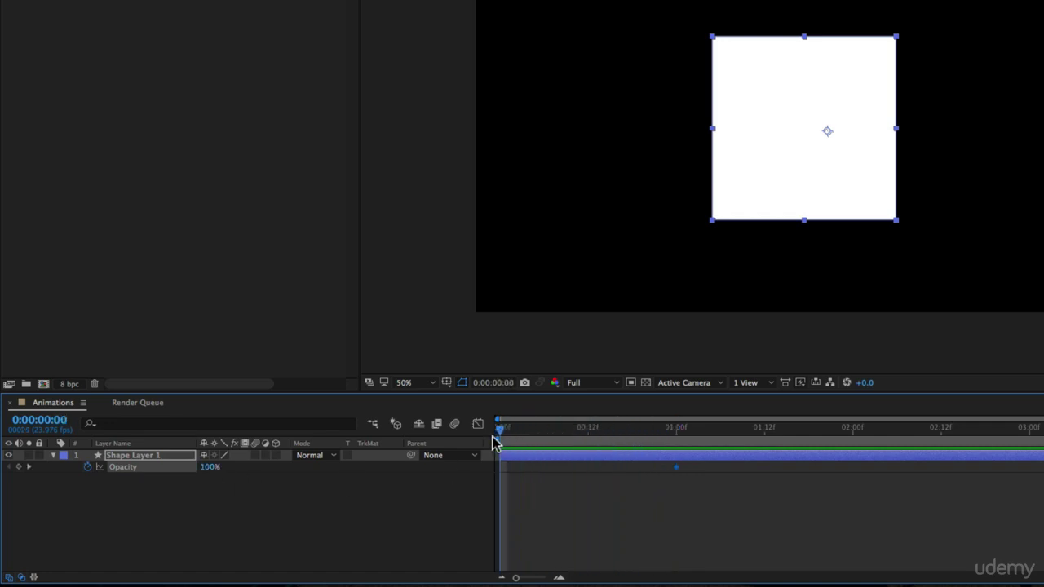
pyautogui.click(210, 471)
pyautogui.write('0')
pyautogui.press('Return')
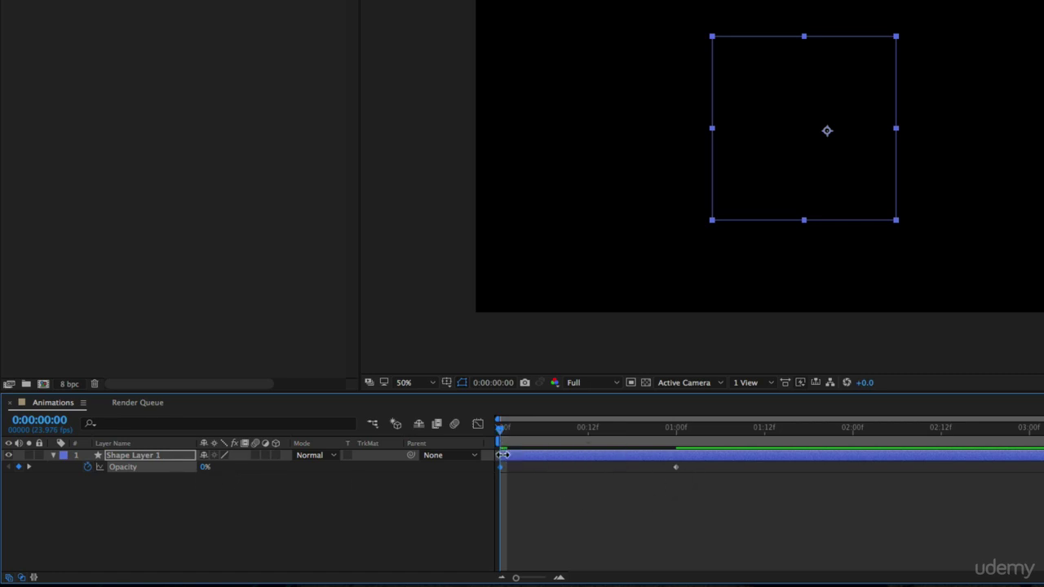
pyautogui.moveTo(503, 469)
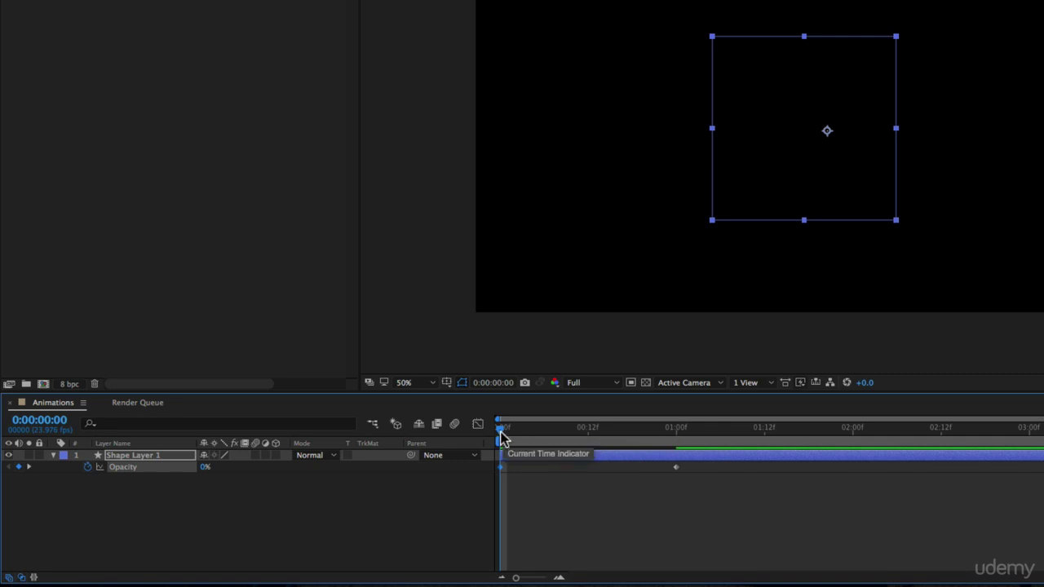
pyautogui.moveTo(501, 436); pyautogui.dragTo(489, 459)
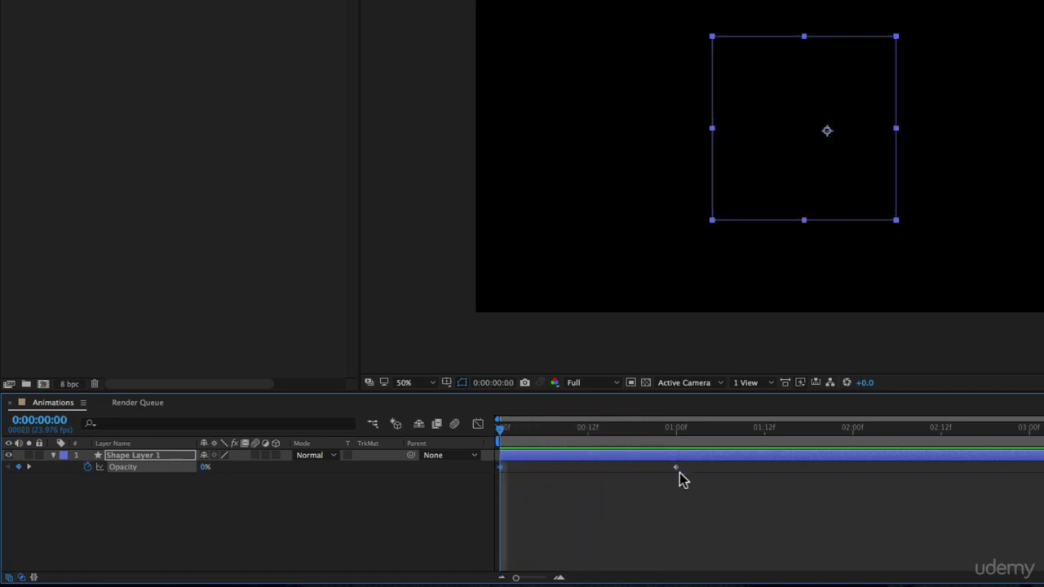
# Move the 100% opacity keyframe to the two-second mark and scrub through the slower fade-in
pyautogui.moveTo(675, 471)
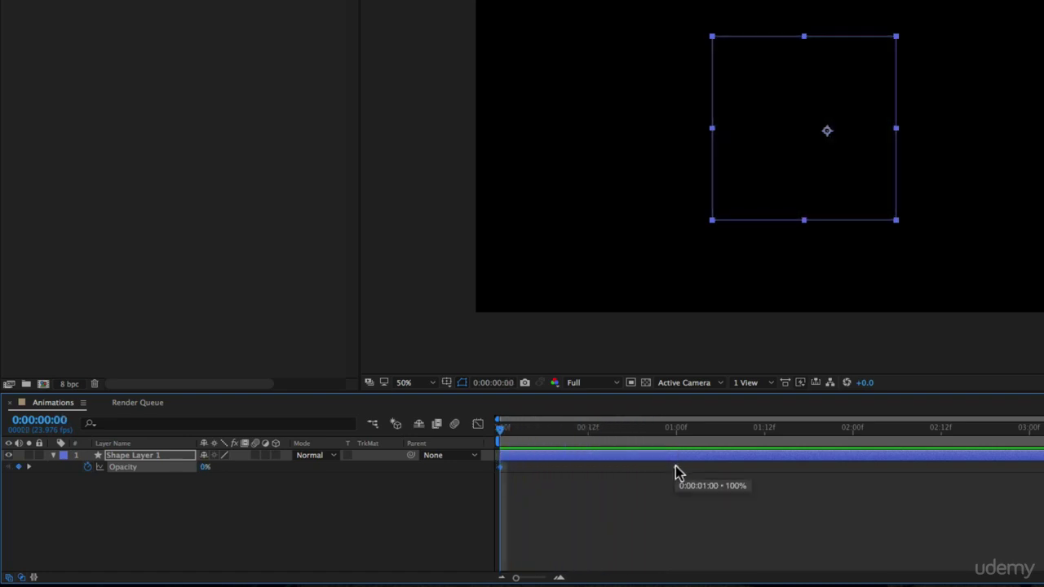
pyautogui.moveTo(674, 470); pyautogui.dragTo(850, 469)
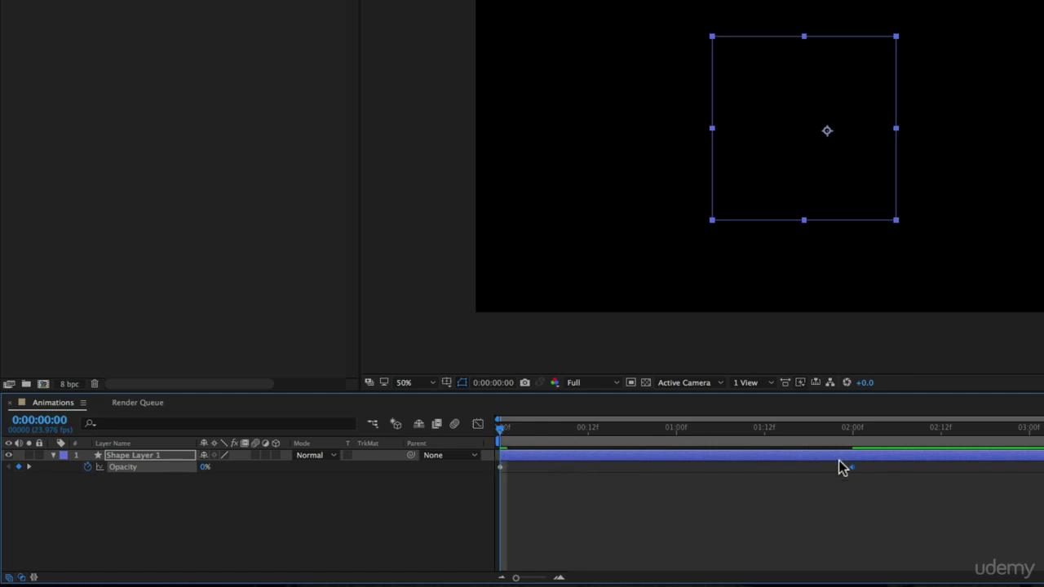
pyautogui.moveTo(502, 429); pyautogui.dragTo(449, 458)
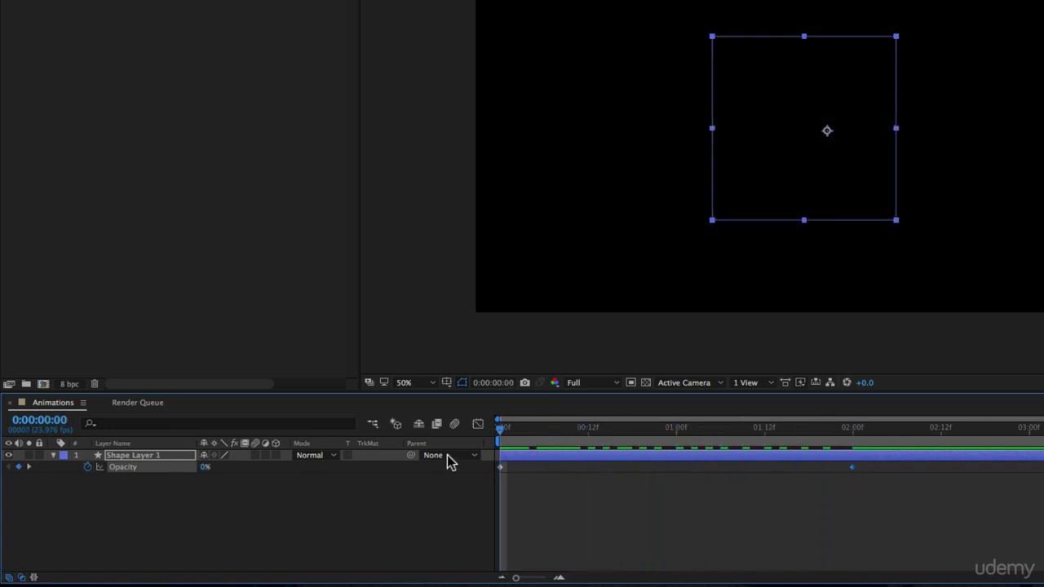
# Move the 100% opacity keyframe to 0:00:00:12 and scrub through the faster fade-in
pyautogui.moveTo(850, 467); pyautogui.dragTo(589, 474)
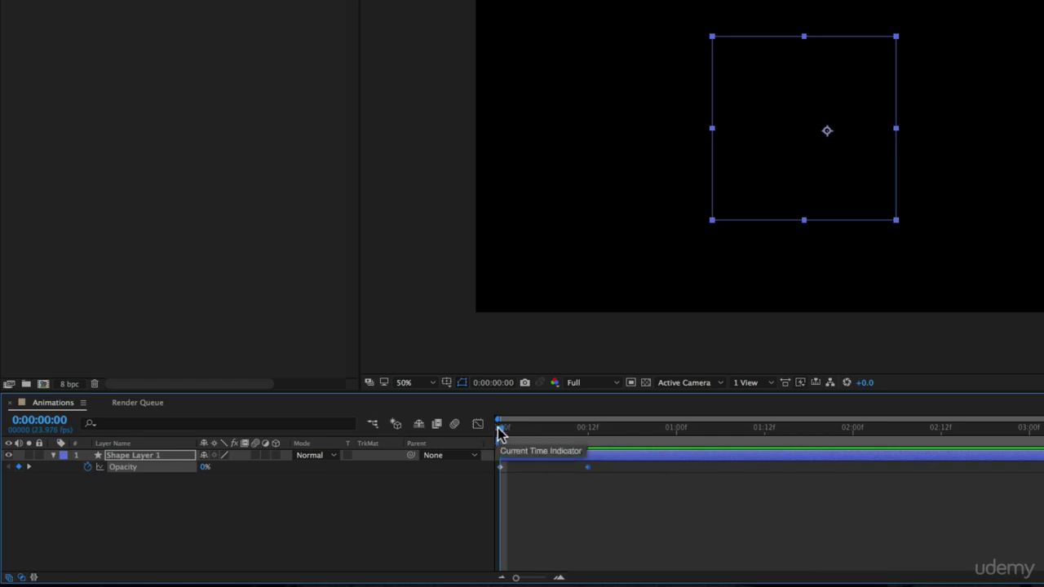
pyautogui.moveTo(499, 432); pyautogui.dragTo(595, 441)
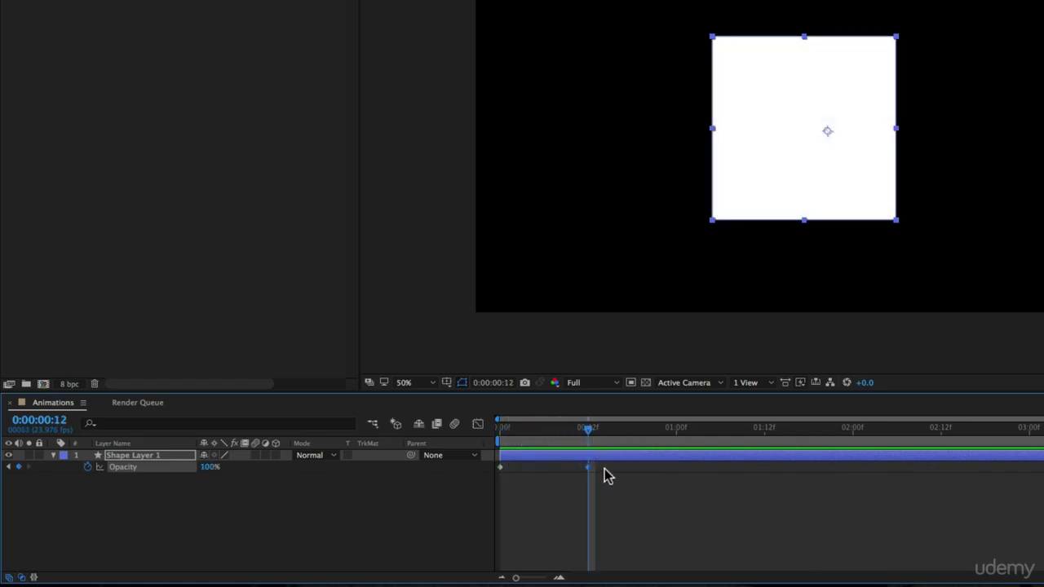
# Try deleting the 100% opacity keyframe alone and, after undoing that, delete both opacity keyframes together
pyautogui.moveTo(762, 577)
pyautogui.press('BackSpace')
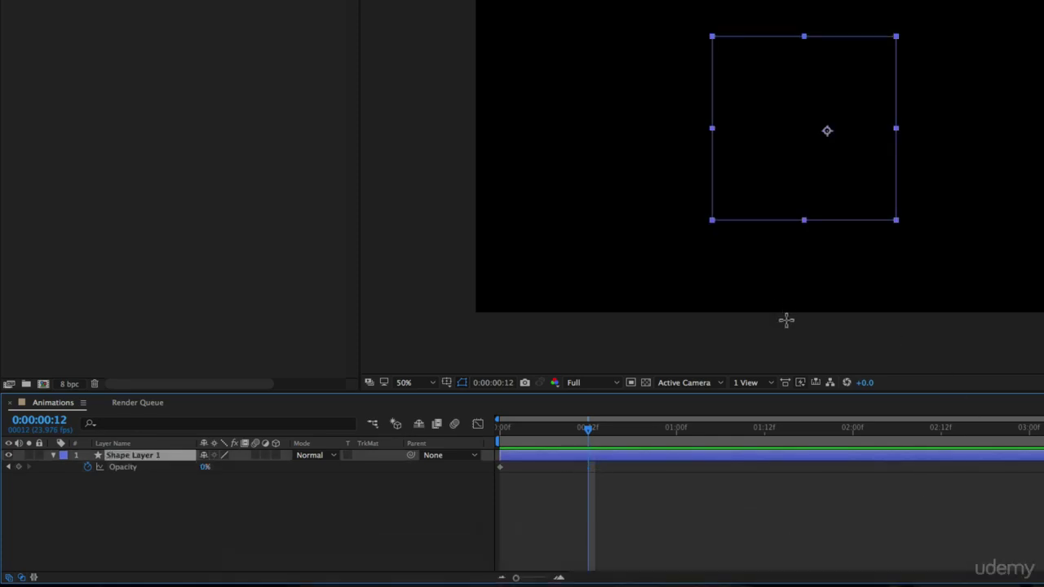
pyautogui.press('super+z')
pyautogui.moveTo(641, 481); pyautogui.dragTo(450, 469)
pyautogui.press('BackSpace')
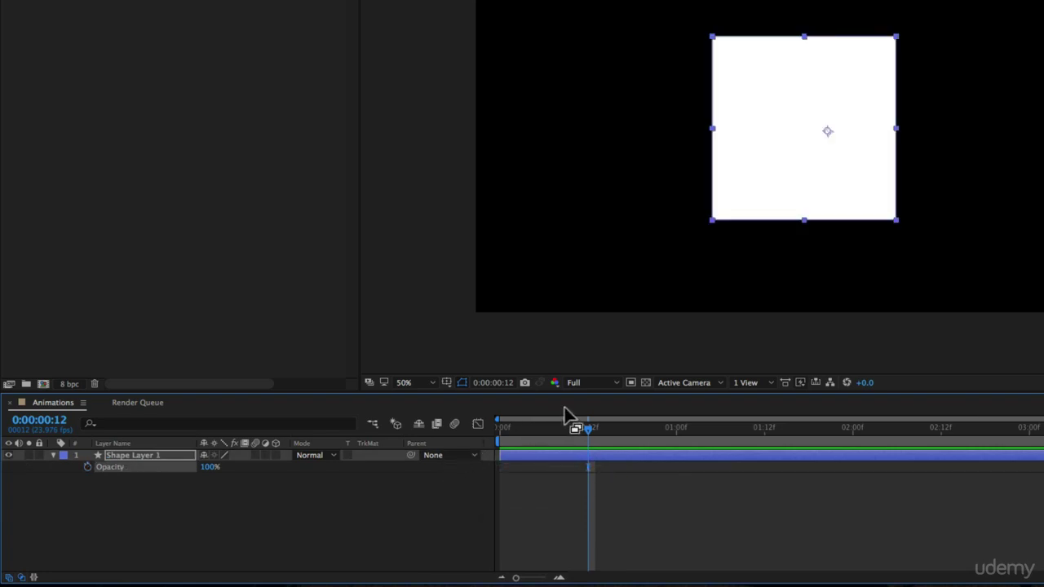
# Undo the keyframe edits back to the single 100% opacity keyframe at 0:00:01:00
pyautogui.press('super+z')
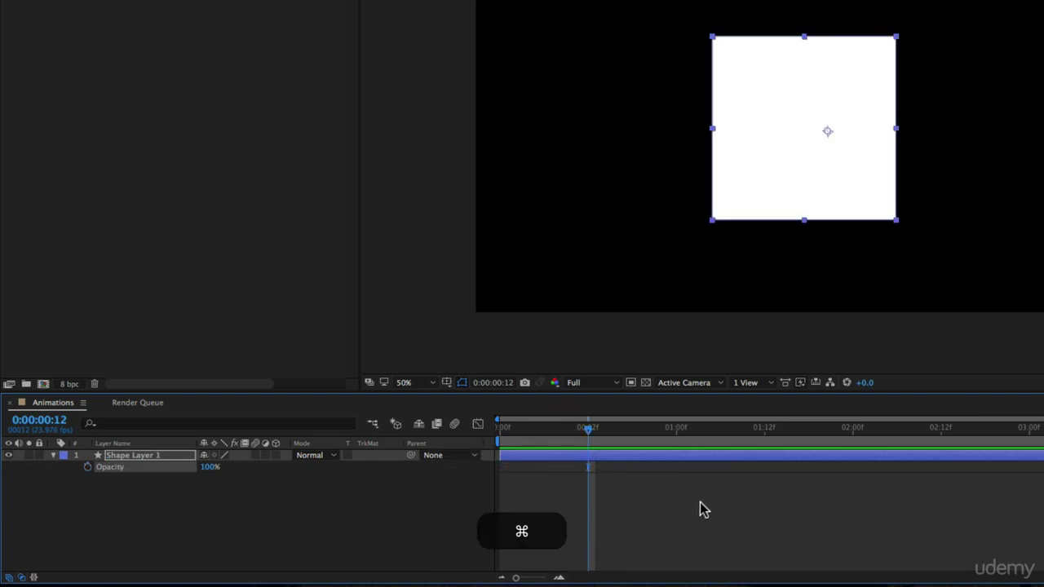
pyautogui.press('super+z')
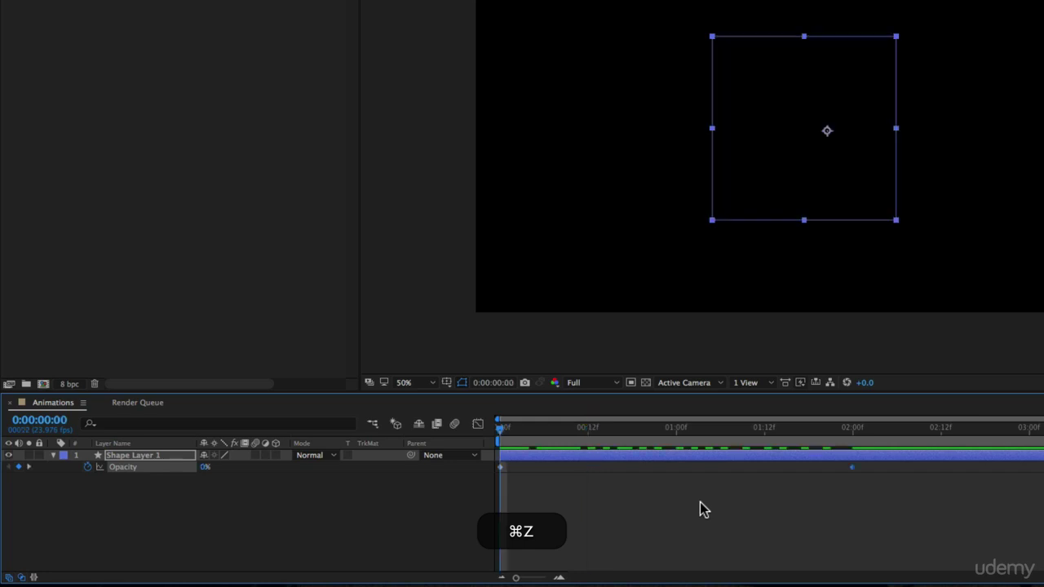
pyautogui.press('super+z')
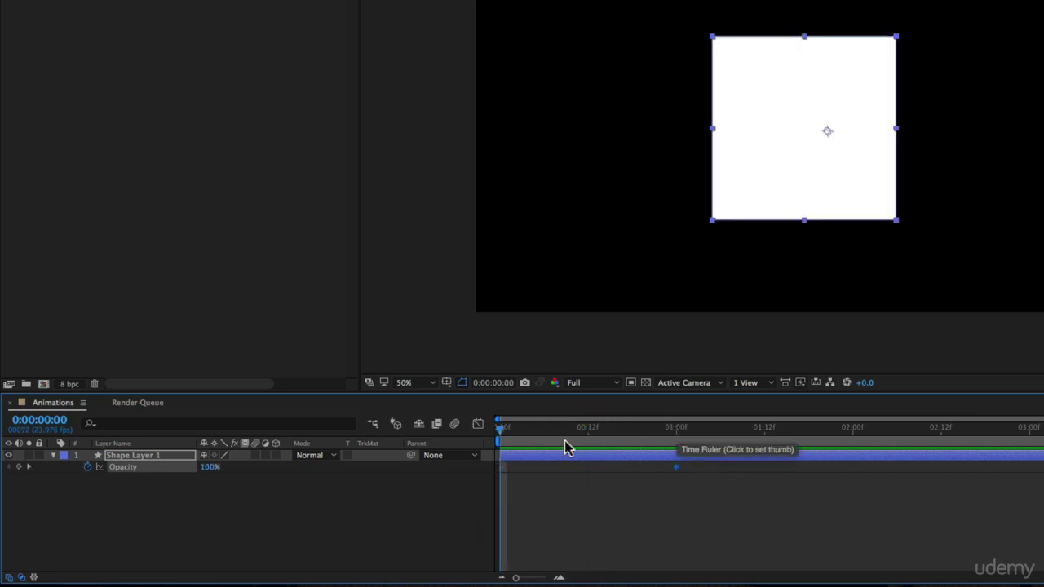
# Set the square's opacity to 0% at the start of the composition
pyautogui.click(207, 468)
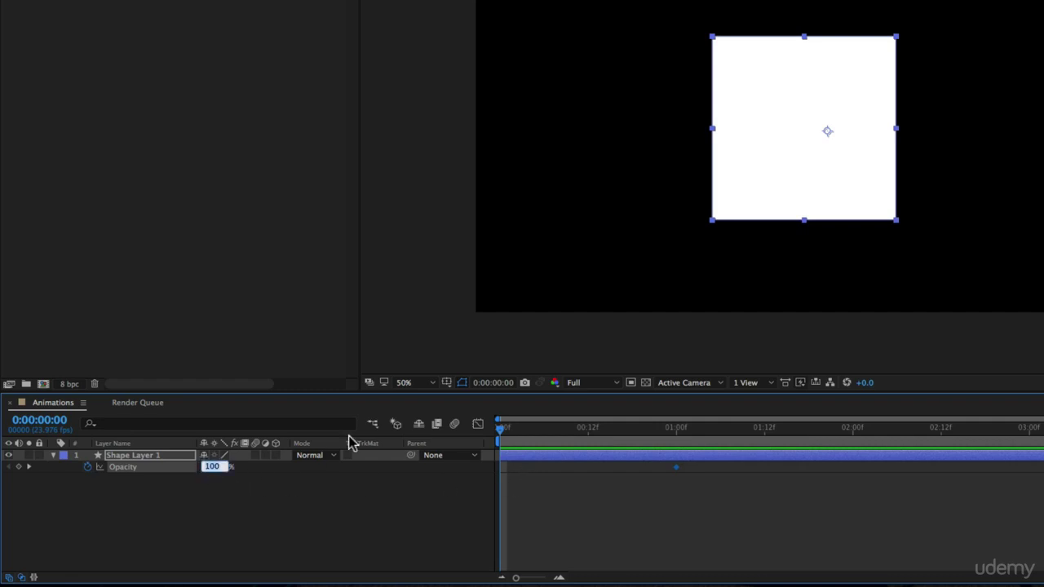
pyautogui.write('0')
pyautogui.press('Return')
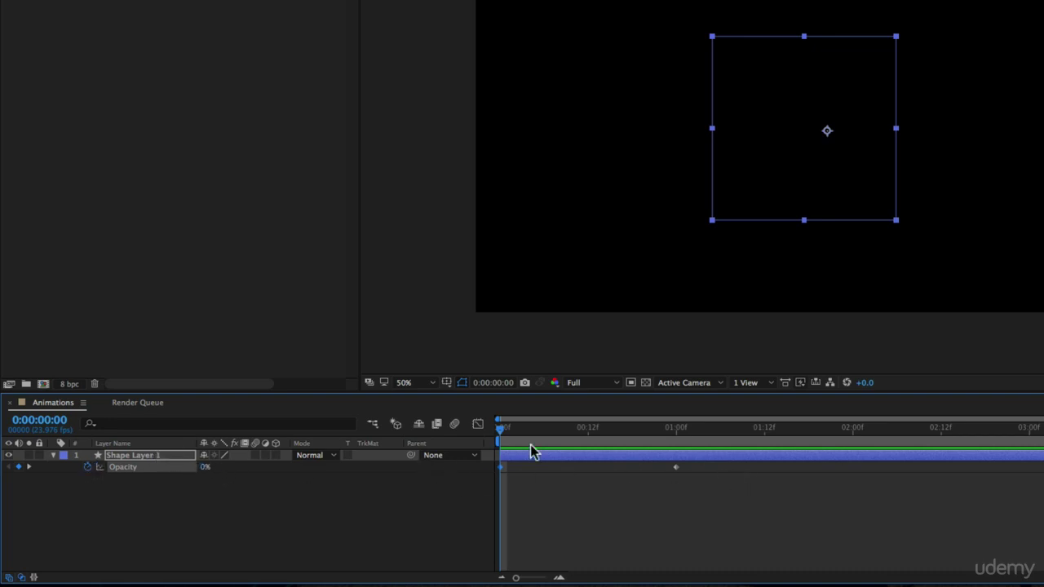
# Turn off Opacity keyframing twice to remove its keyframes, undoing the removal each time back to the keyframe at 0:00:01:00
pyautogui.click(87, 467)
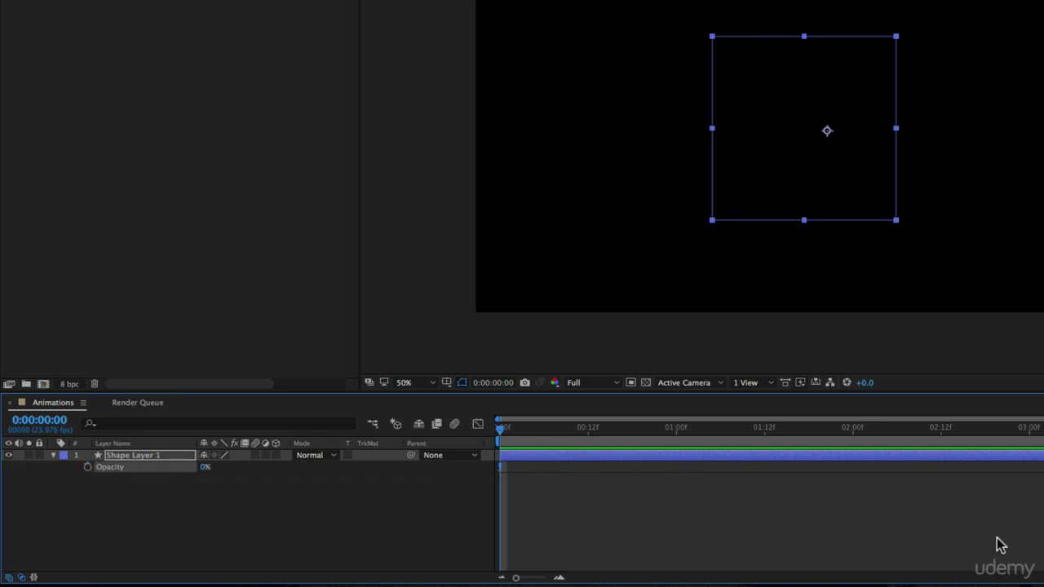
pyautogui.press('super+z')
pyautogui.press('super+z')
pyautogui.click(673, 465)
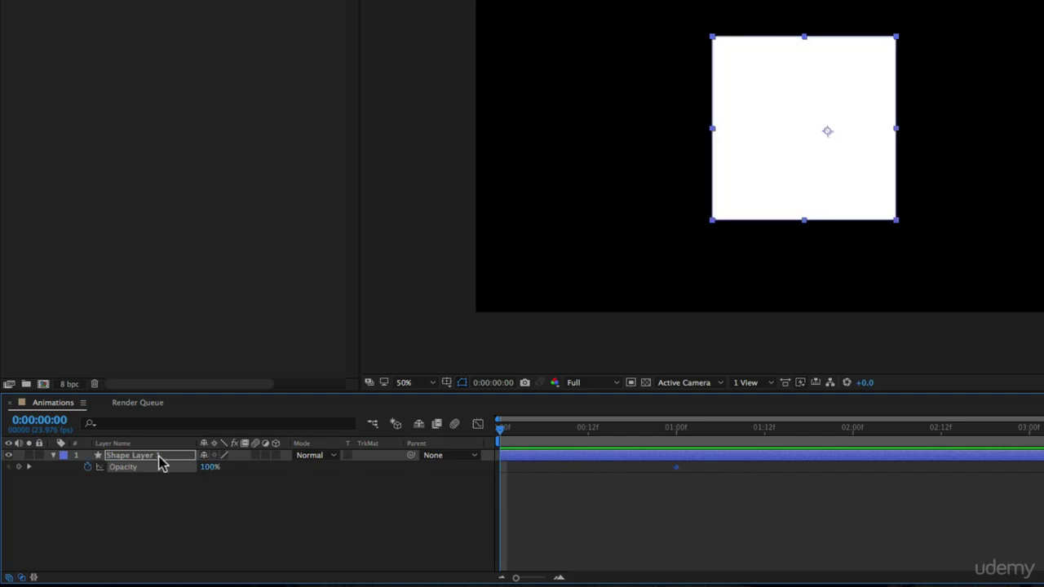
pyautogui.click(87, 467)
pyautogui.press('super')
pyautogui.press('super+z')
# Add 0% opacity keyframes at 0:00:00:00 and 0:00:02:00, on either side of the 100% keyframe
pyautogui.moveTo(210, 477); pyautogui.dragTo(122, 477)
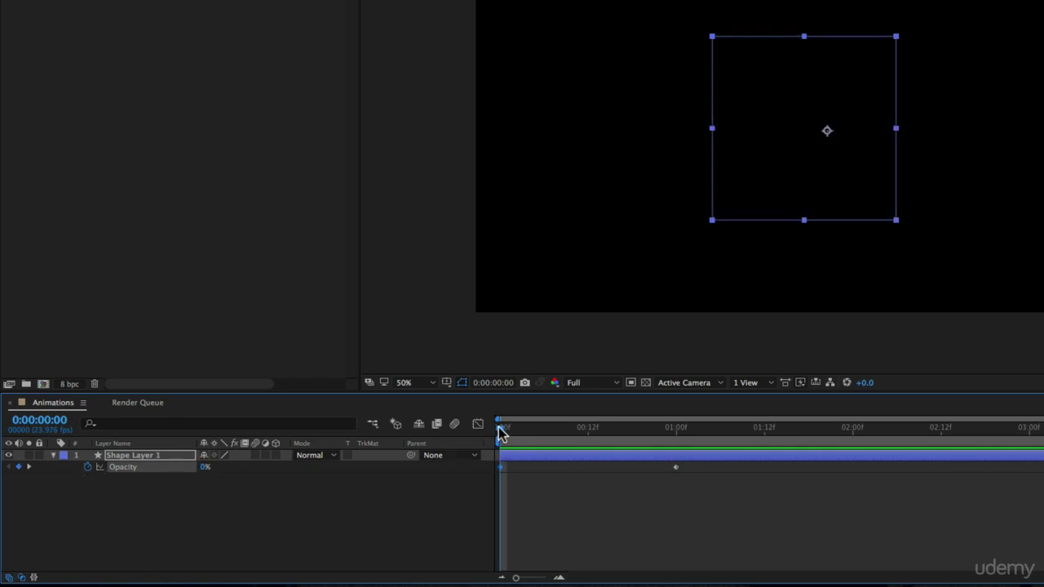
pyautogui.moveTo(499, 432); pyautogui.dragTo(852, 440)
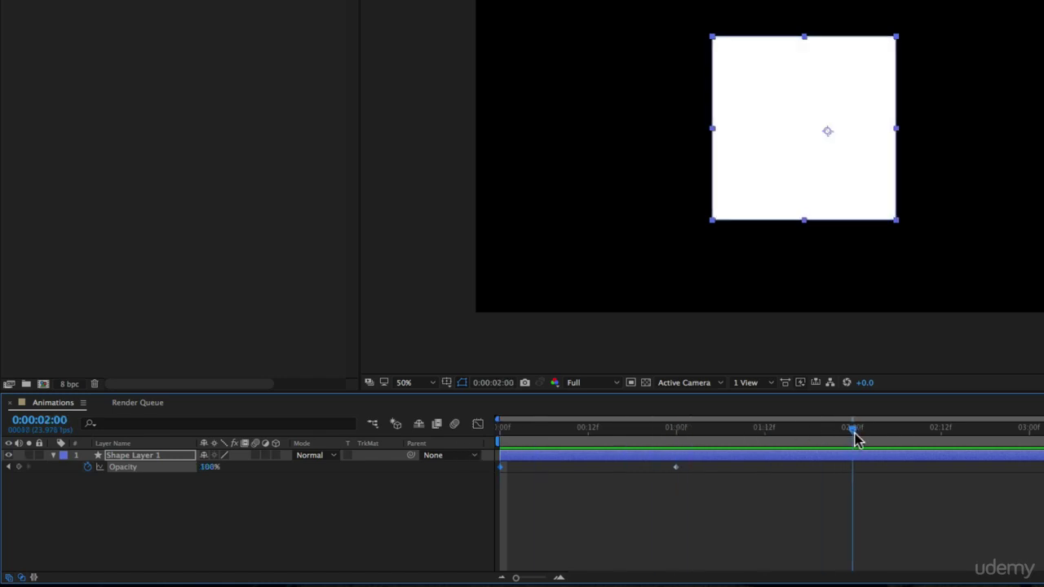
pyautogui.moveTo(210, 473); pyautogui.dragTo(100, 474)
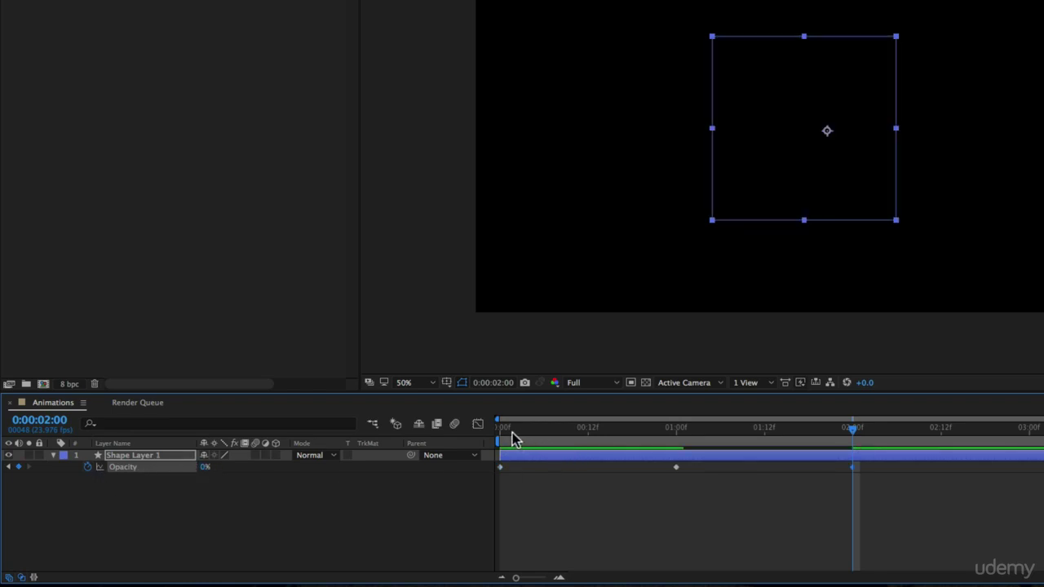
# Preview and scrub through the square's fade-in and fade-out over the first two seconds
pyautogui.moveTo(512, 436); pyautogui.dragTo(466, 432)
pyautogui.press('space')
pyautogui.moveTo(613, 445); pyautogui.dragTo(855, 458)
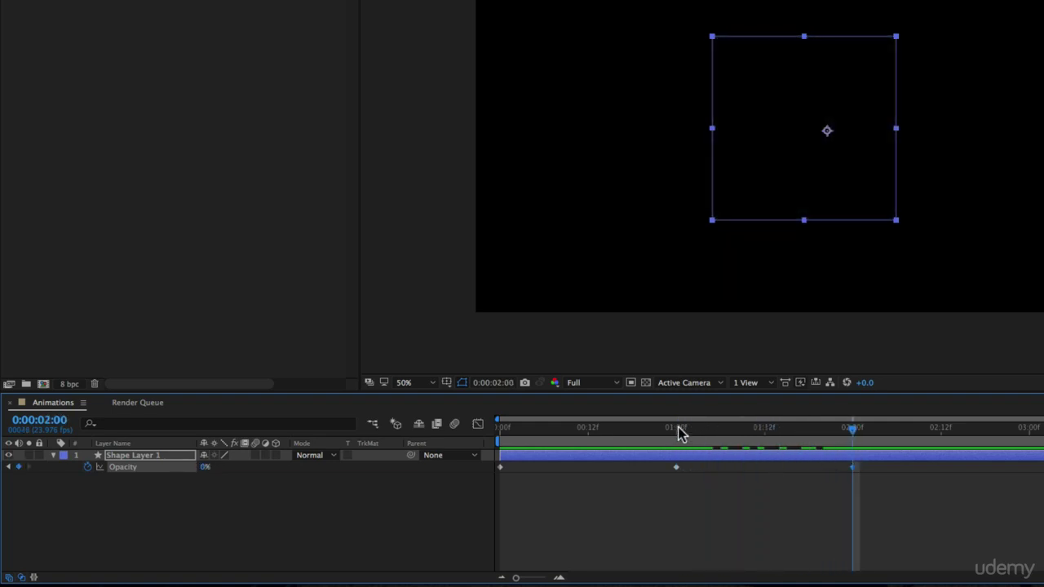
pyautogui.moveTo(677, 431); pyautogui.dragTo(850, 462)
# Copy the 100% opacity keyframe at 0:00:01:00 to 0:00:01:06 and scrub through the hold and fade-out
pyautogui.moveTo(851, 463); pyautogui.dragTo(724, 460)
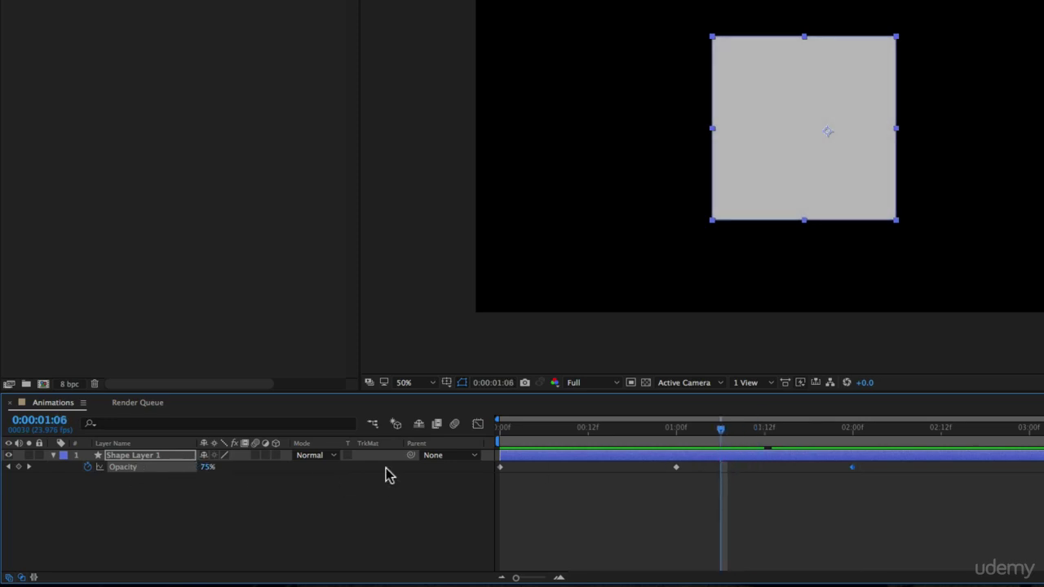
pyautogui.moveTo(697, 492); pyautogui.dragTo(660, 466)
pyautogui.press('super+c')
pyautogui.press('super+v')
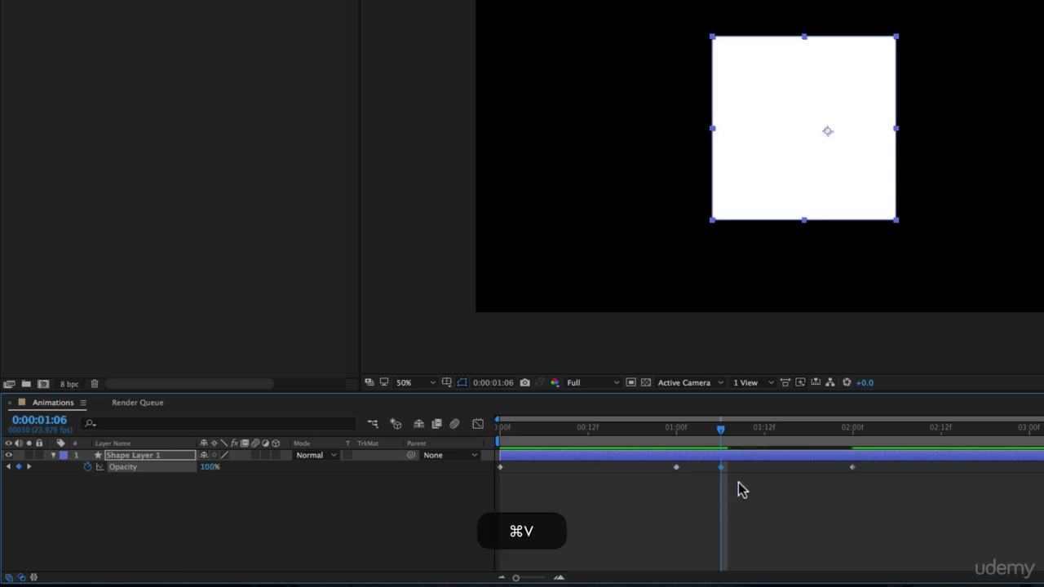
pyautogui.moveTo(676, 427); pyautogui.dragTo(866, 463)
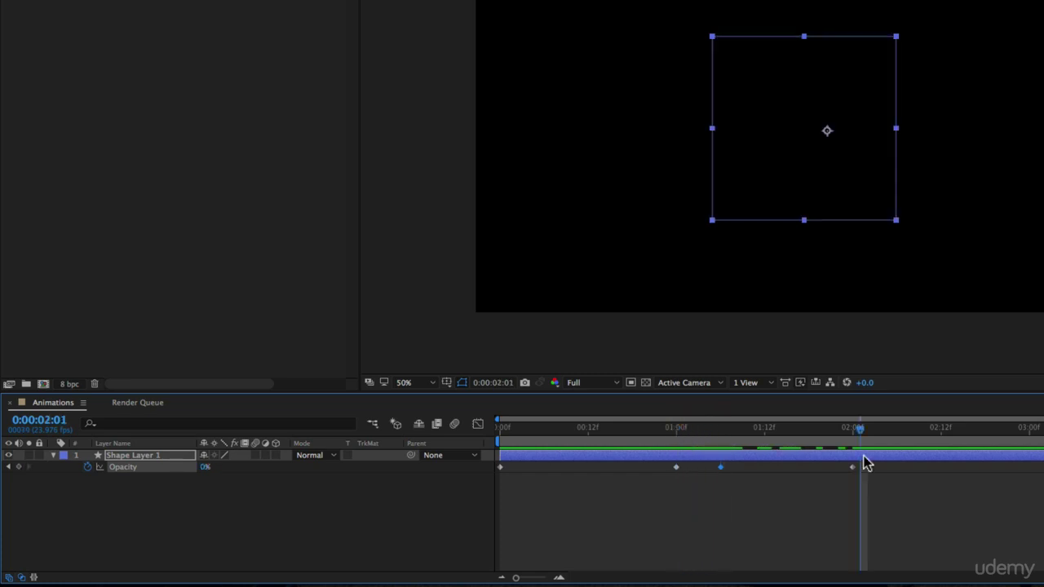